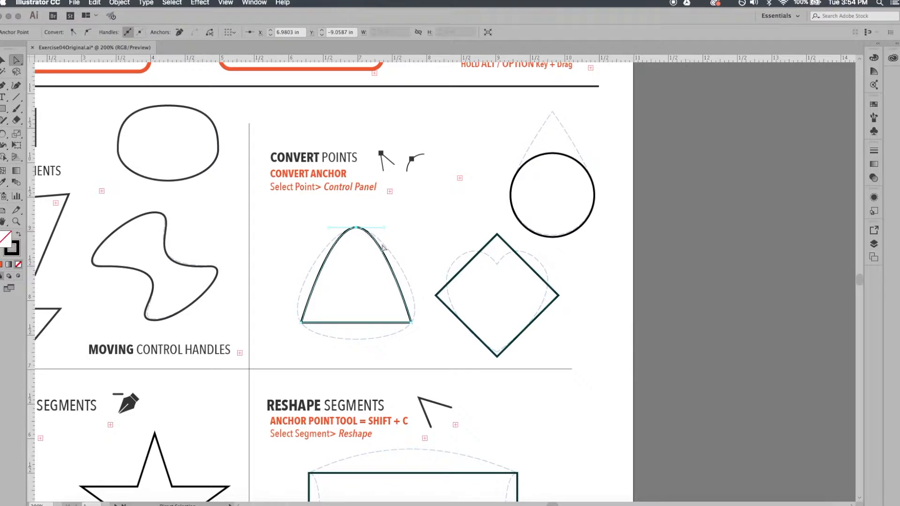
Step: Convert the two bottom corners of the triangle to smooth points so it follows the dashed rounded outline
left_click(411, 323)
left_click(88, 32)
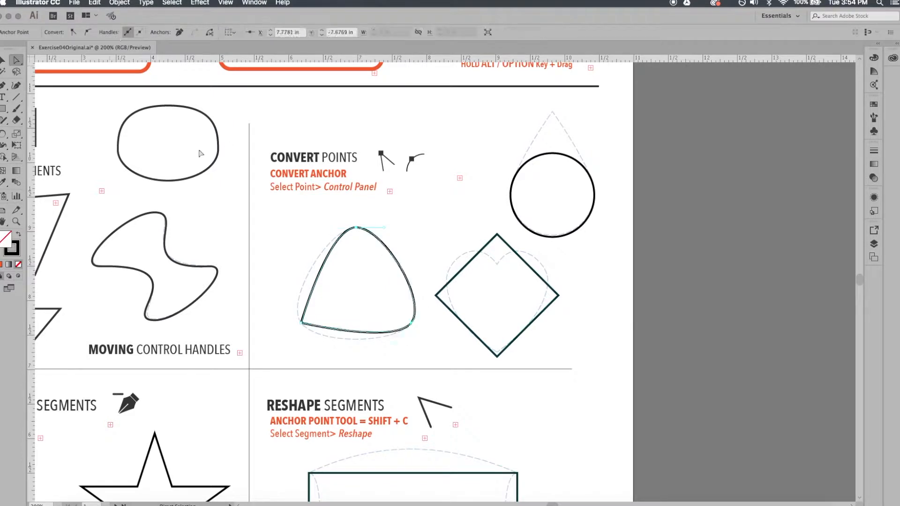
left_click(286, 244)
Step: Convert the circle's top anchor to a corner point and move it up to the dashed tip, forming a teardrop
scroll(391, 258, "right", 4)
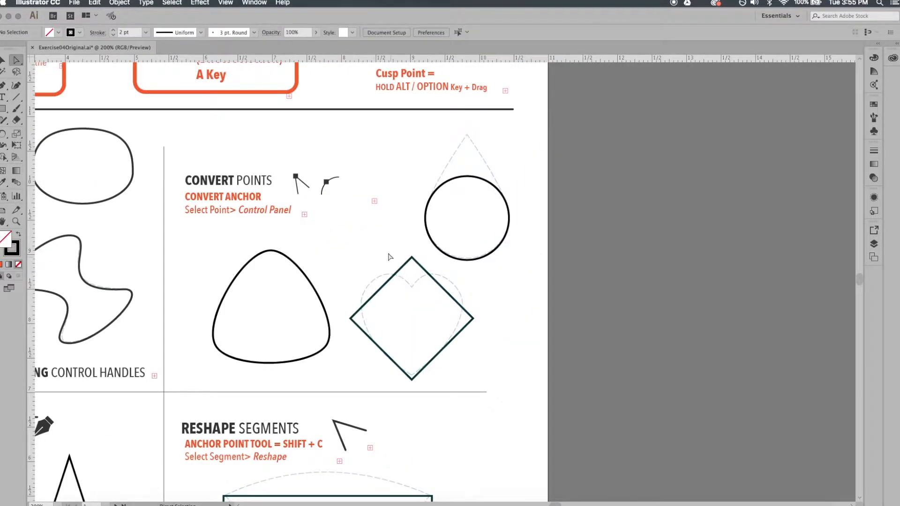
scroll(344, 251, "right", 3)
scroll(345, 251, "down", 2)
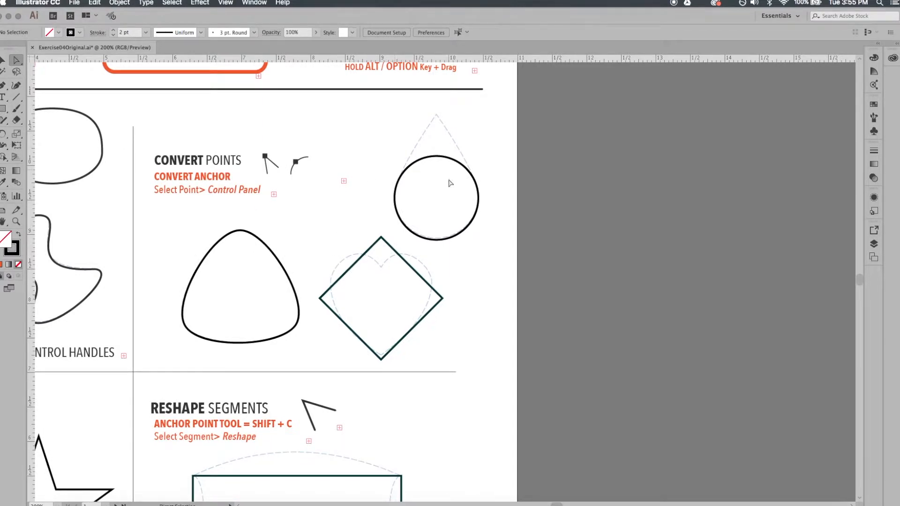
left_click_drag(448, 189, 416, 215)
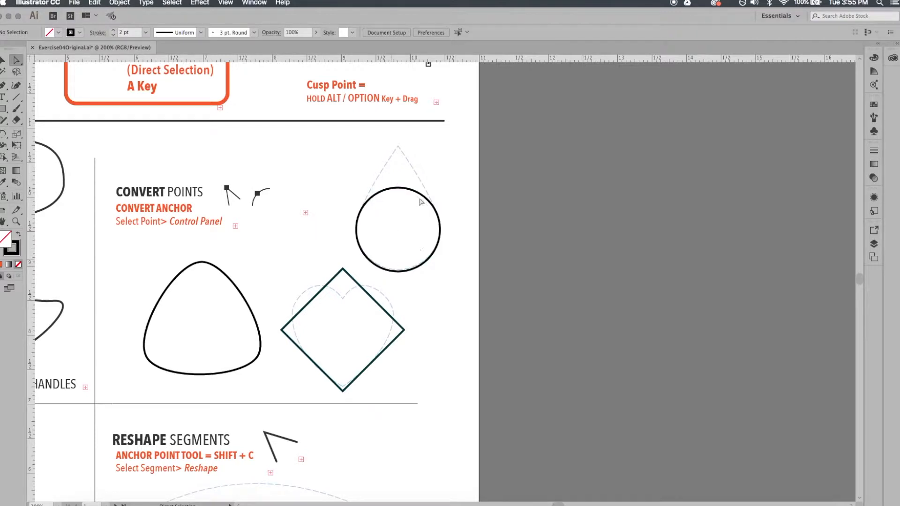
left_click(397, 188)
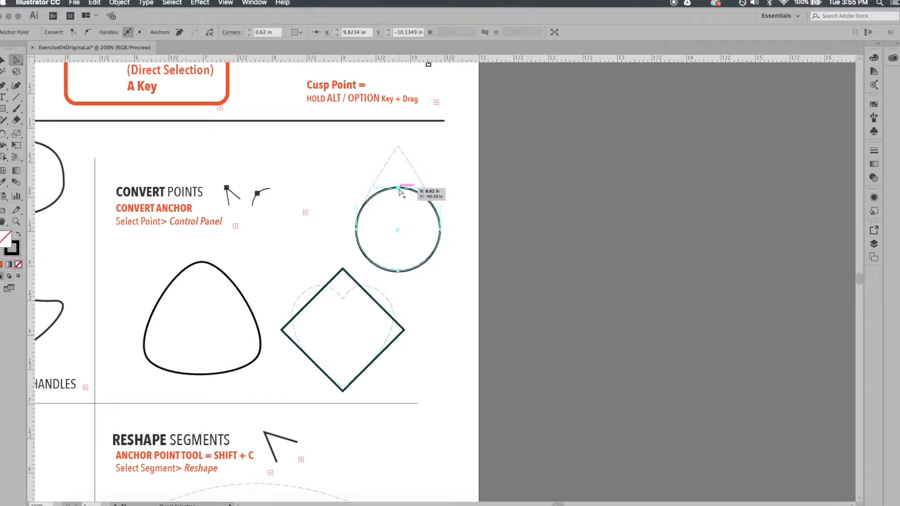
left_click(73, 33)
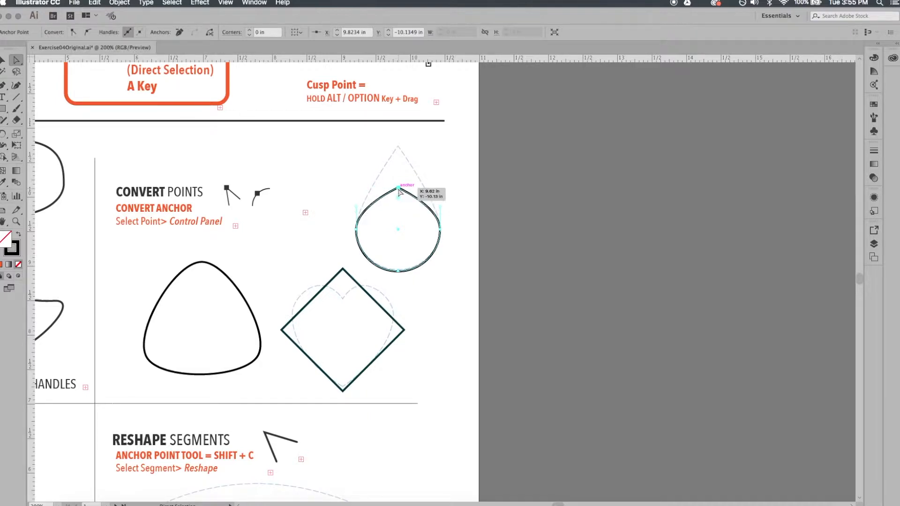
left_click_drag(398, 189, 398, 146)
left_click(450, 191)
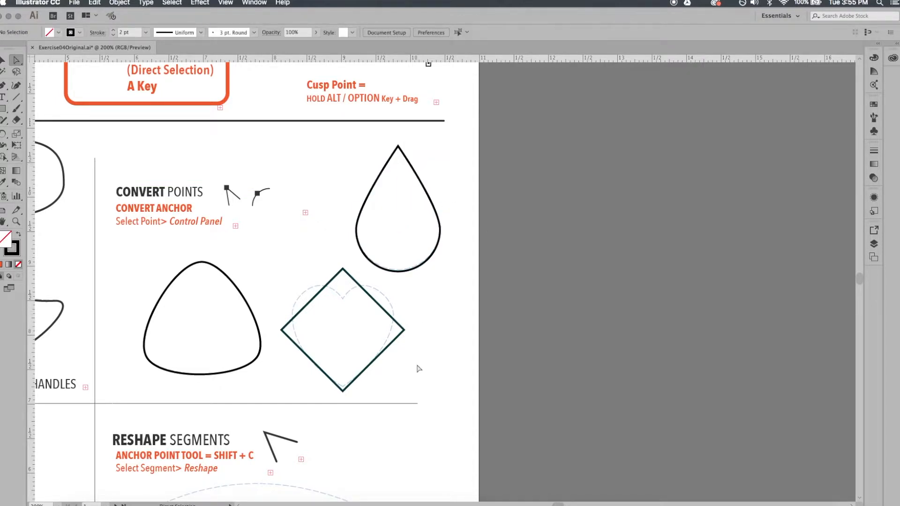
Step: Move the diamond's top anchor down to the dashed heart's notch and raise its two side anchors together toward the lobes
scroll(419, 368, "down", 2)
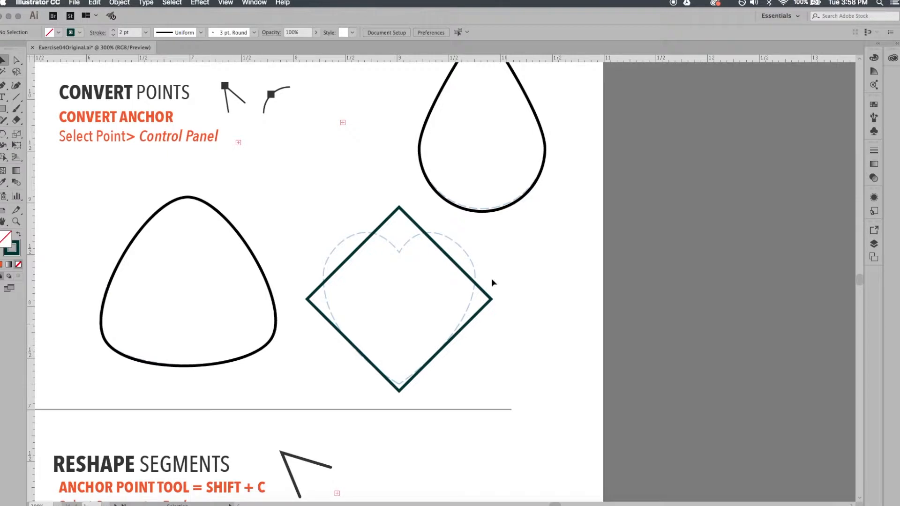
key("a")
left_click_drag(399, 208, 399, 253)
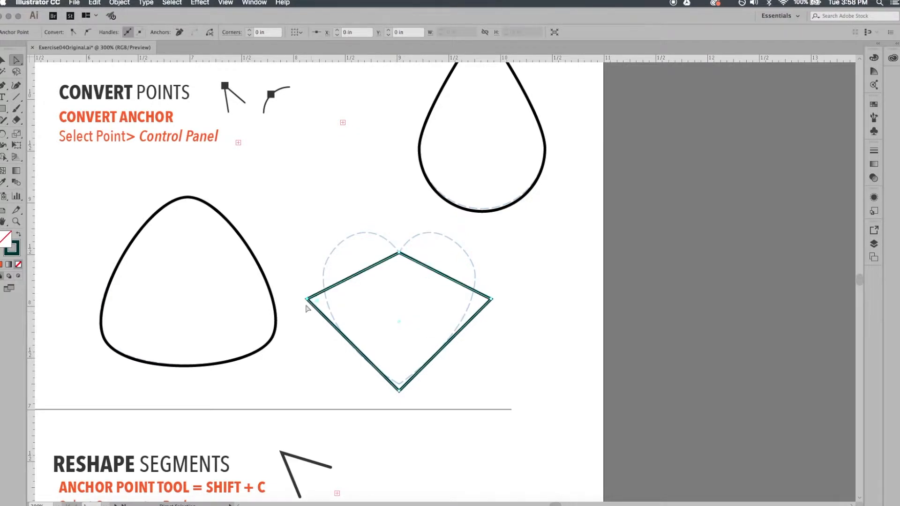
left_click(491, 299, "shift")
left_click_drag(491, 299, 486, 256)
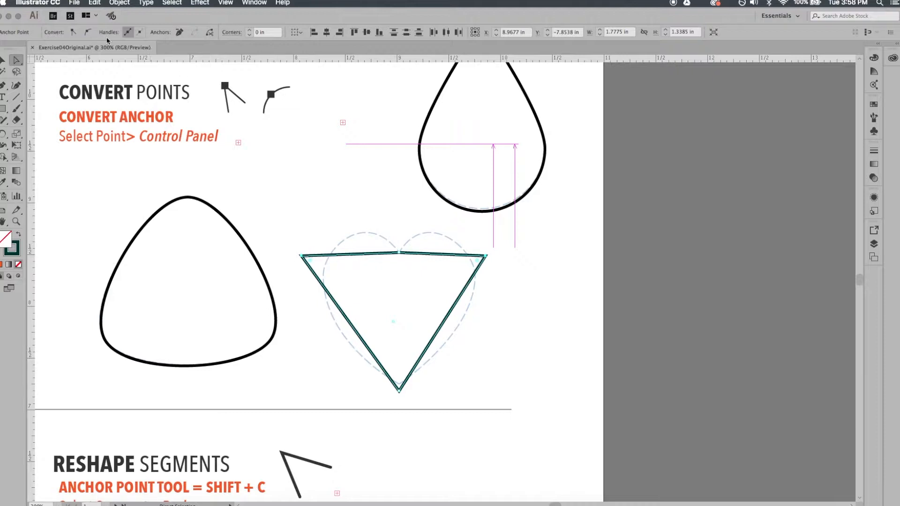
Step: Convert both side anchors of the heart shape to smooth points and move each inward onto the dashed outline
left_click(88, 33)
left_click_drag(303, 257, 318, 261)
left_click_drag(487, 259, 470, 257)
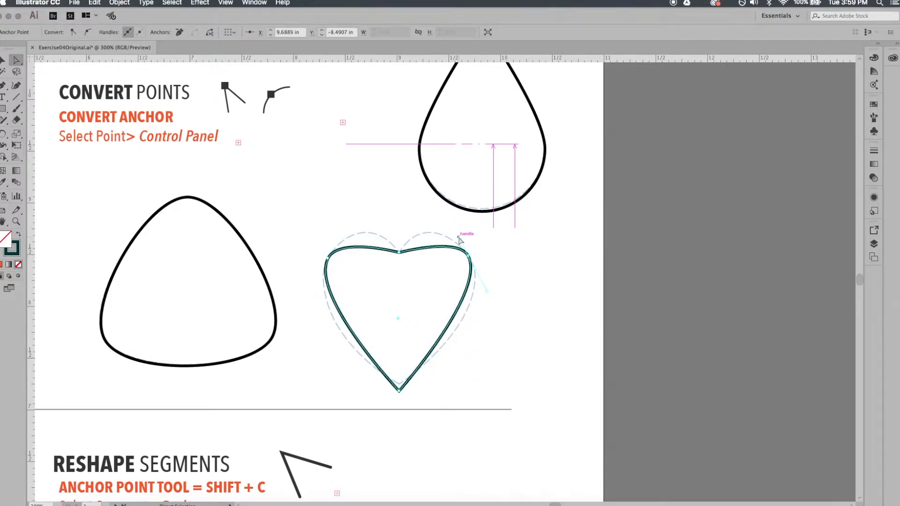
Step: Adjust the direction handles of the heart's side anchors so both lobes curve along the dashed outline
left_click_drag(459, 238, 430, 205)
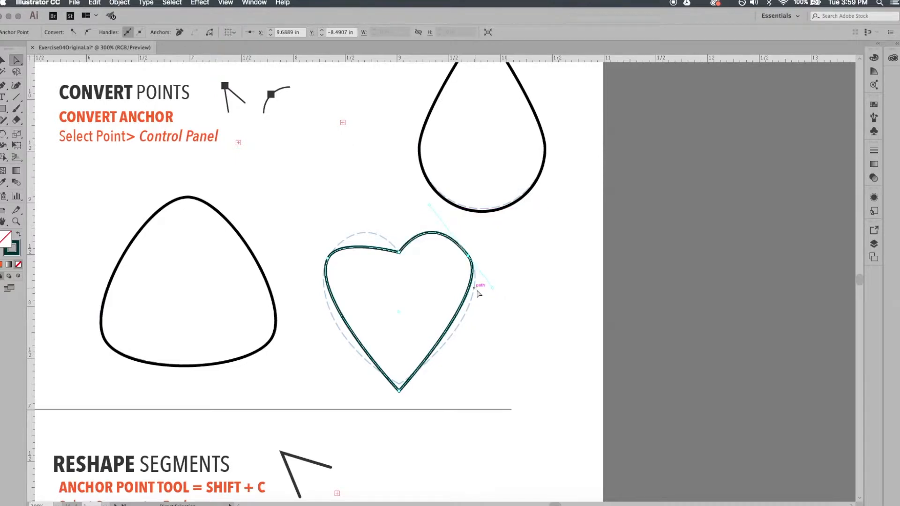
left_click_drag(495, 292, 497, 304)
left_click(327, 258)
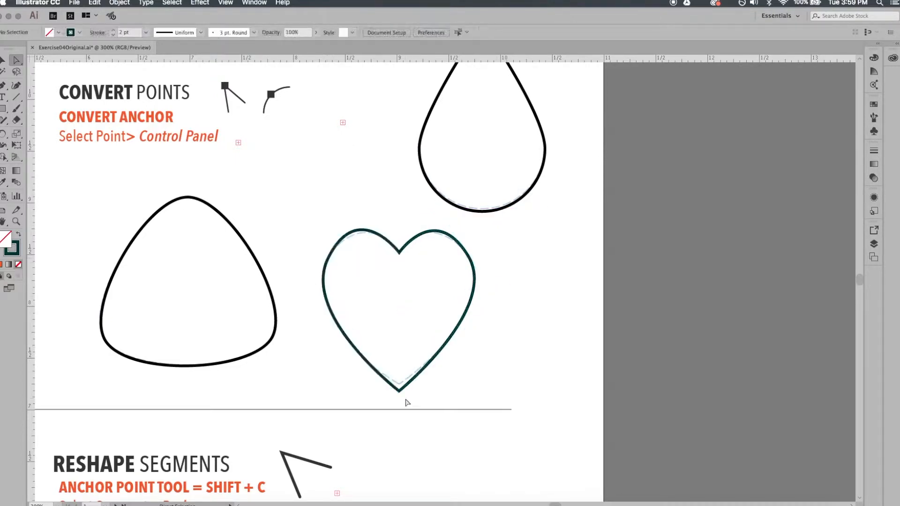
Step: Raise the heart's bottom point to the dashed tip and slightly lower the upper handles of both lobes
left_click(400, 391)
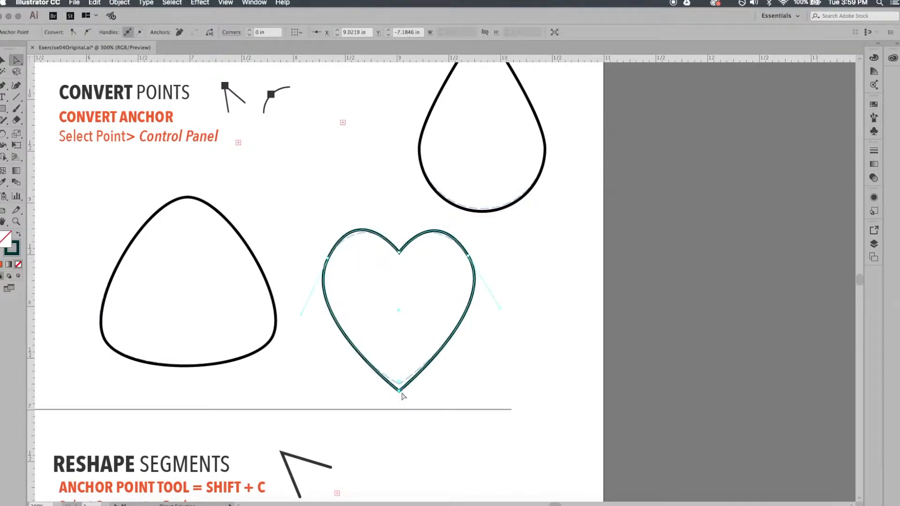
left_click_drag(399, 392, 401, 386)
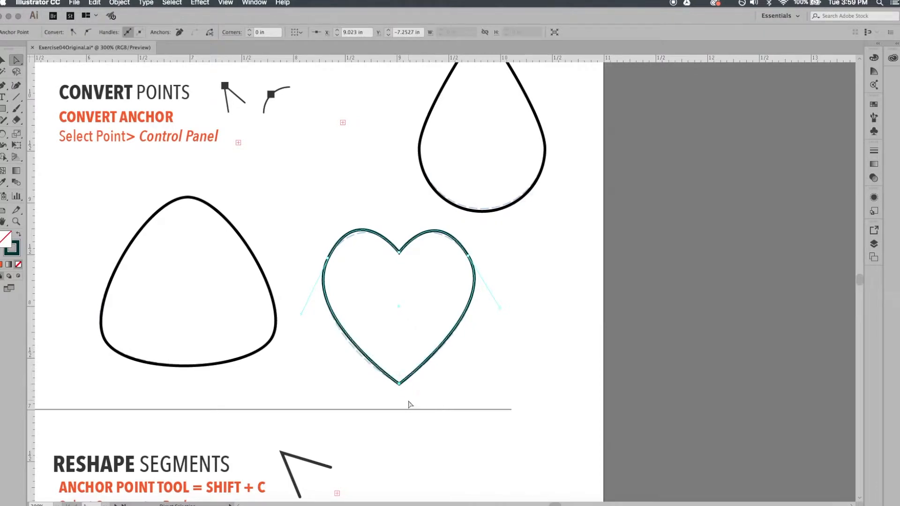
left_click(328, 258)
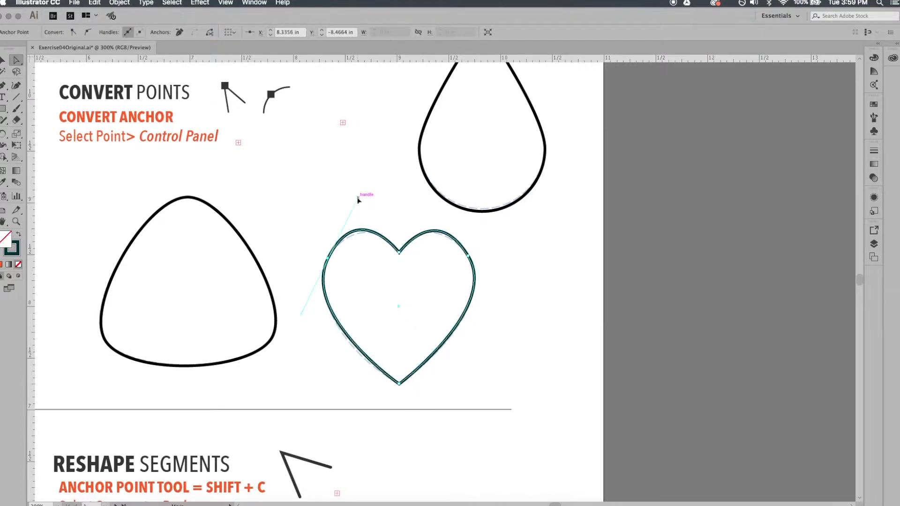
left_click_drag(359, 199, 359, 206)
left_click(469, 256)
left_click_drag(436, 203, 437, 209)
left_click(440, 329)
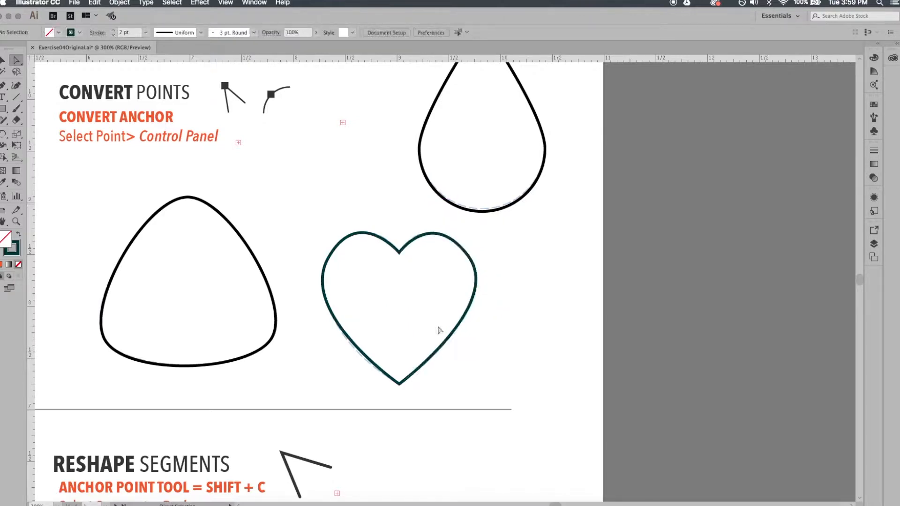
Step: Try deleting the top anchor of the Deleting Points circle together with its adjoining segments, and undo the deletion
left_click_drag(472, 367, 532, 377)
key("super+minus")
key("super+minus")
left_click_drag(235, 400, 502, 250)
key("super+plus")
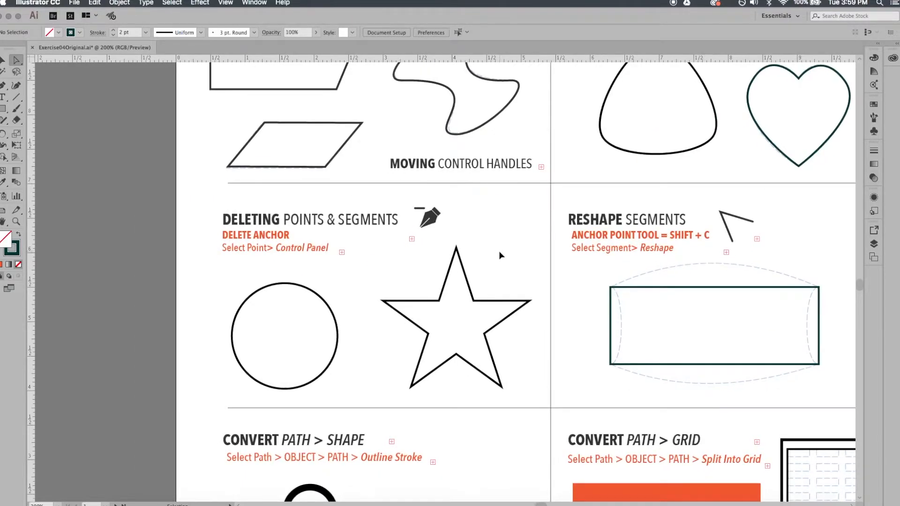
key("super+plus")
scroll(328, 263, "left", 3)
scroll(328, 262, "down", 1)
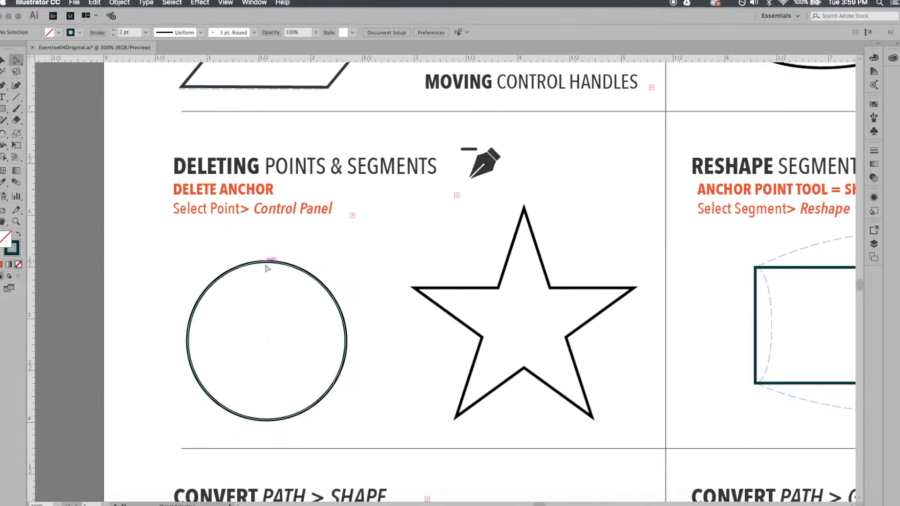
left_click(268, 263)
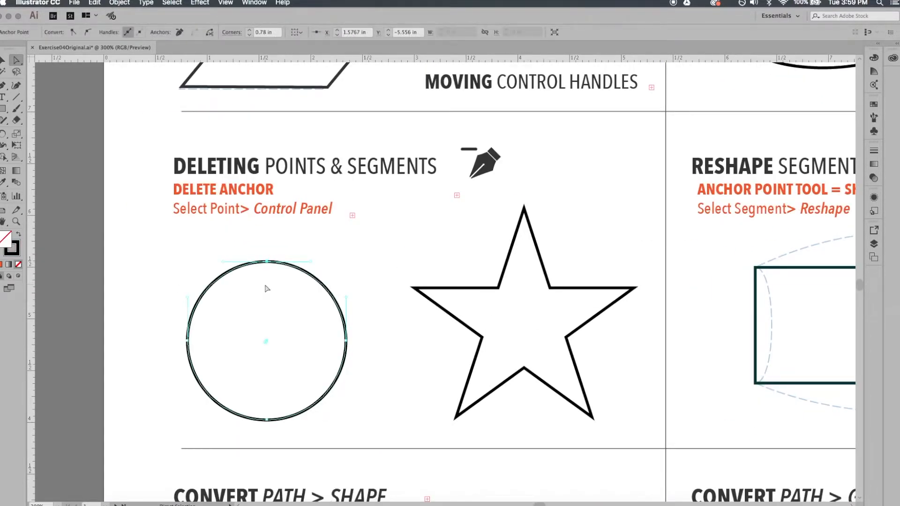
key("Delete")
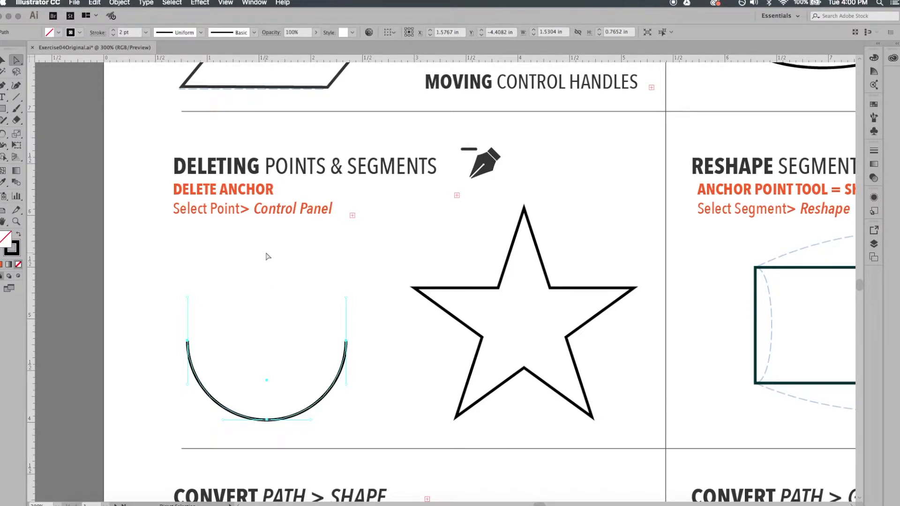
key("v")
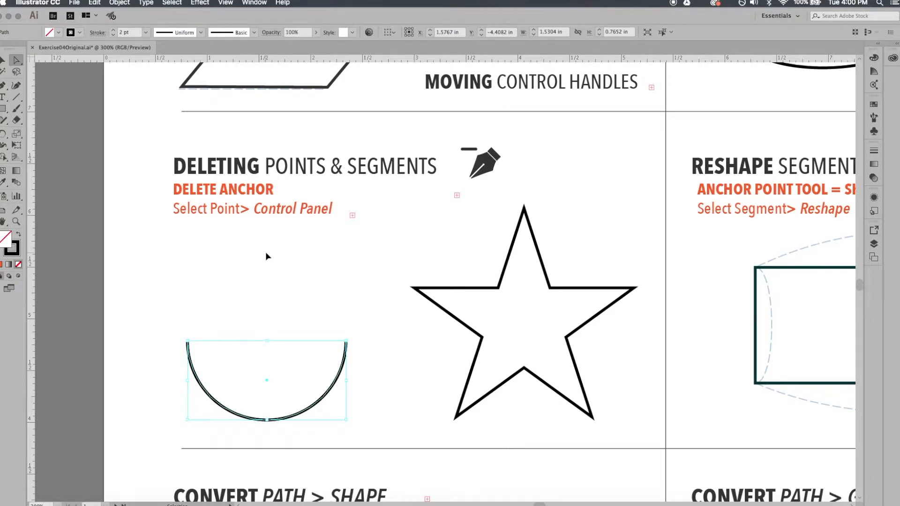
key("ctrl+z")
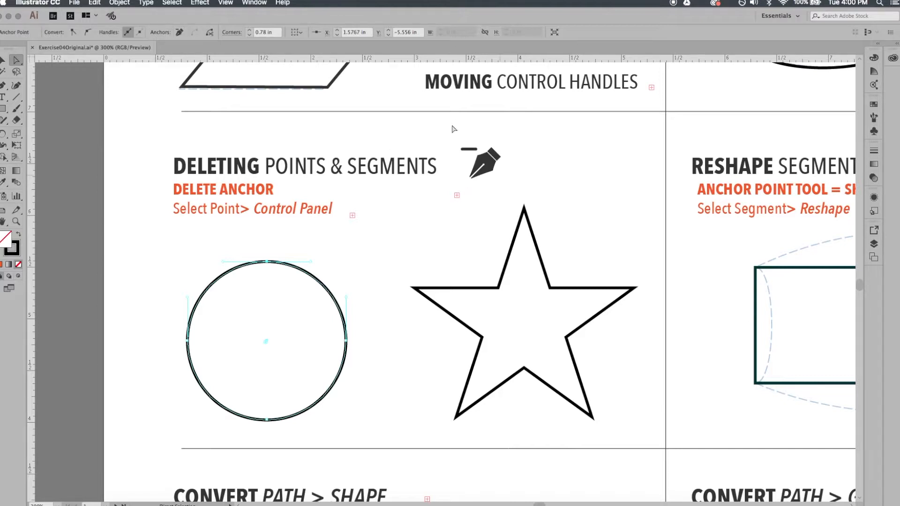
Step: Remove the circle's top and bottom anchor points while keeping the path closed, forming a flat ellipse
left_click(179, 32)
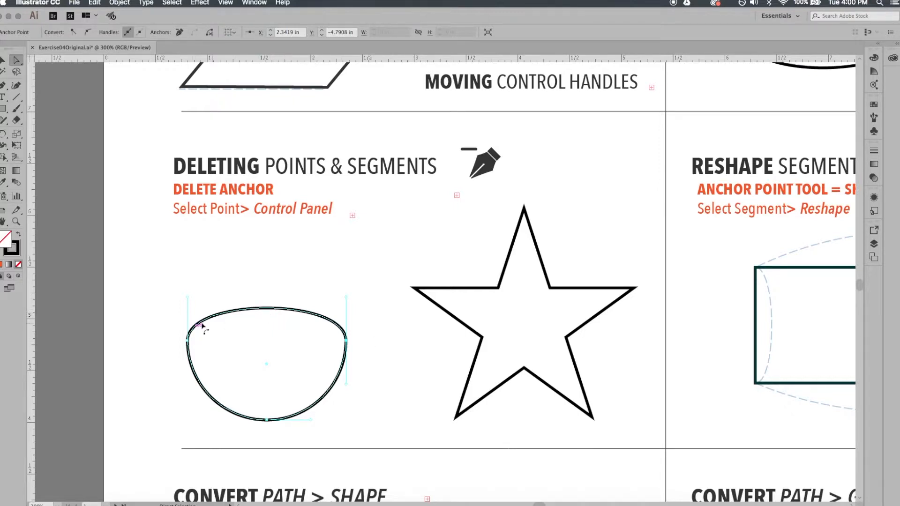
left_click(266, 421)
left_click(180, 33)
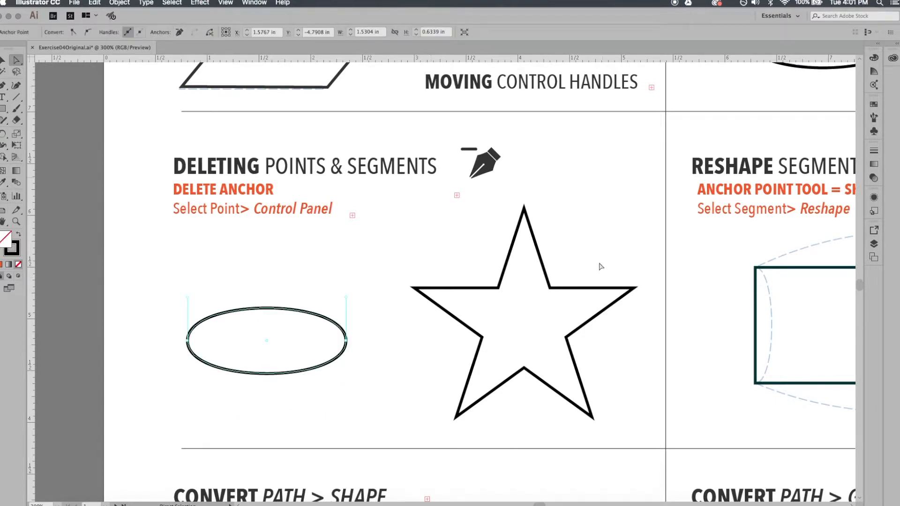
Step: Remove the anchor points at the star's two bottom tips while keeping its path closed
scroll(595, 253, "right", 5)
scroll(595, 253, "down", 1)
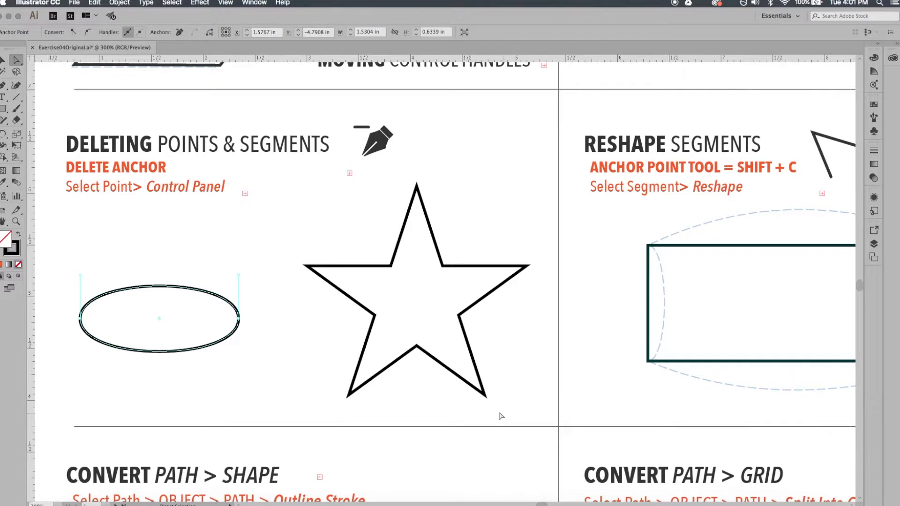
left_click_drag(496, 408, 345, 167)
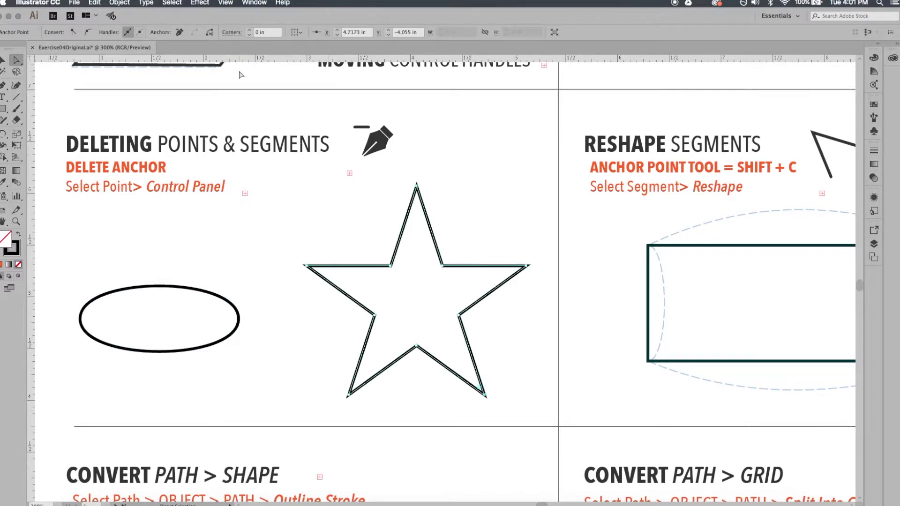
left_click(180, 32)
left_click(440, 224)
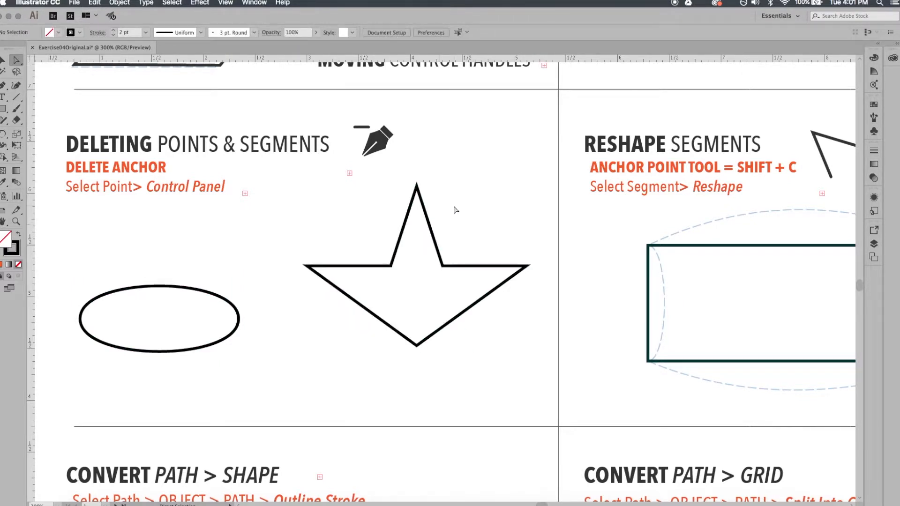
Step: Delete the two horizontal segments of the star shape, separating its upper peak from the lower V
left_click(354, 269)
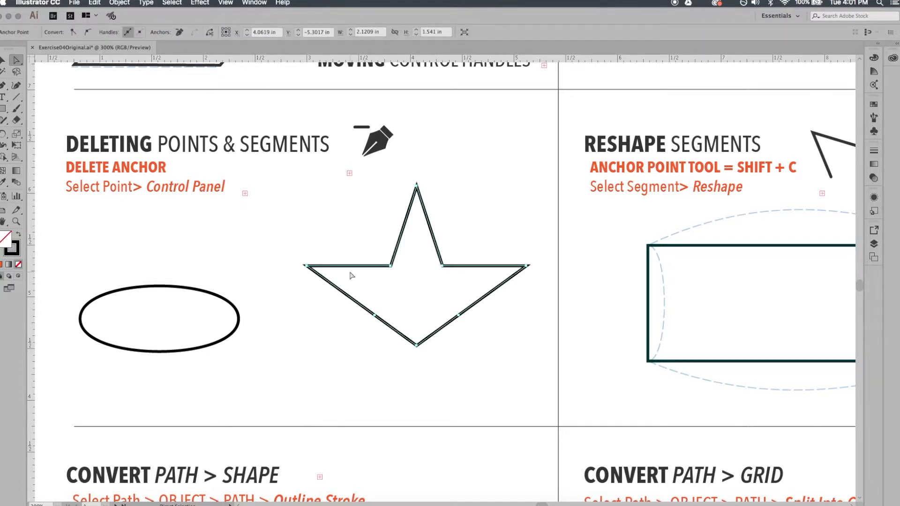
key("Delete")
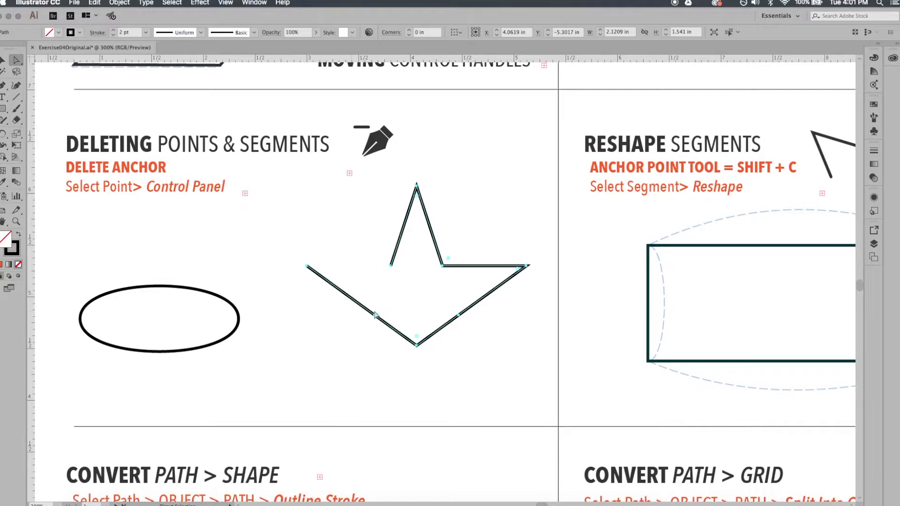
mouse_move(475, 256)
left_mouse_down()
mouse_move(483, 273)
mouse_move(485, 258)
left_mouse_up()
key("Delete")
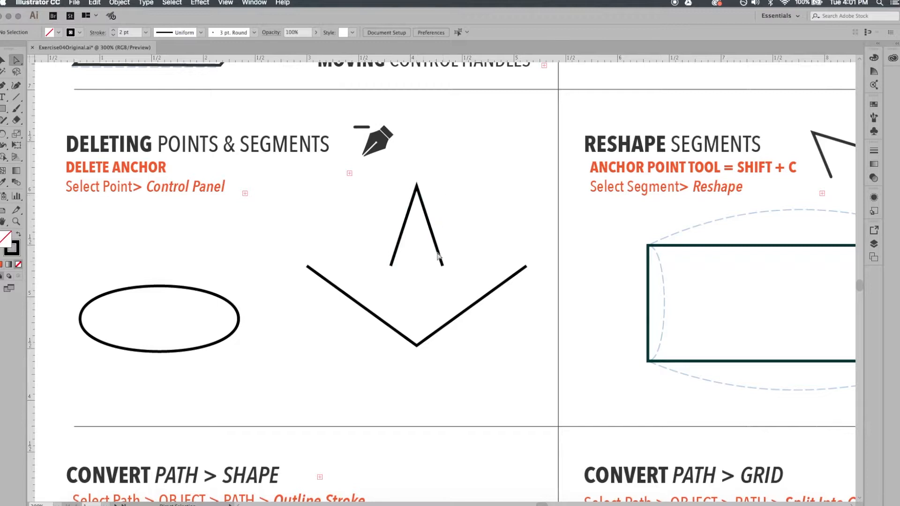
Step: Try rounding the two left corners of the Reshape Segments rectangle with the Anchor Point tool, and undo both changes
left_click_drag(599, 219, 221, 216)
left_click_drag(288, 235, 272, 224)
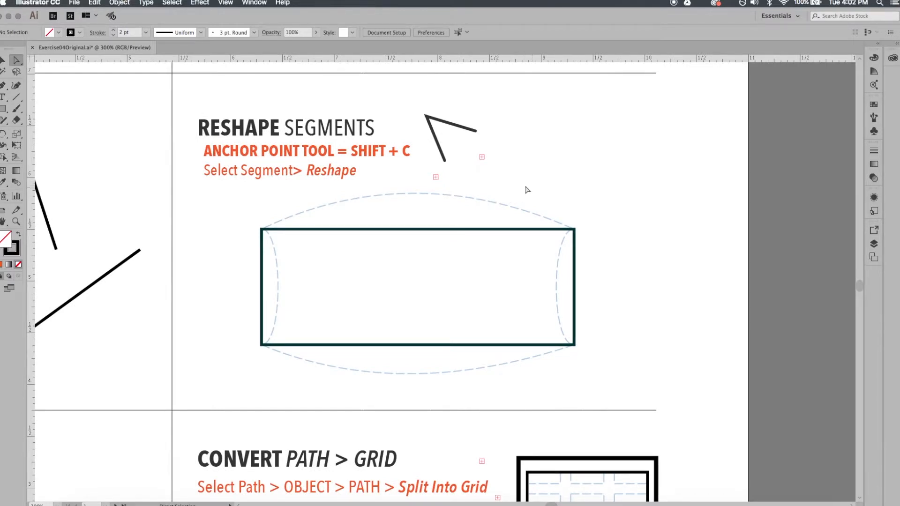
left_click(22, 133)
left_click(46, 157)
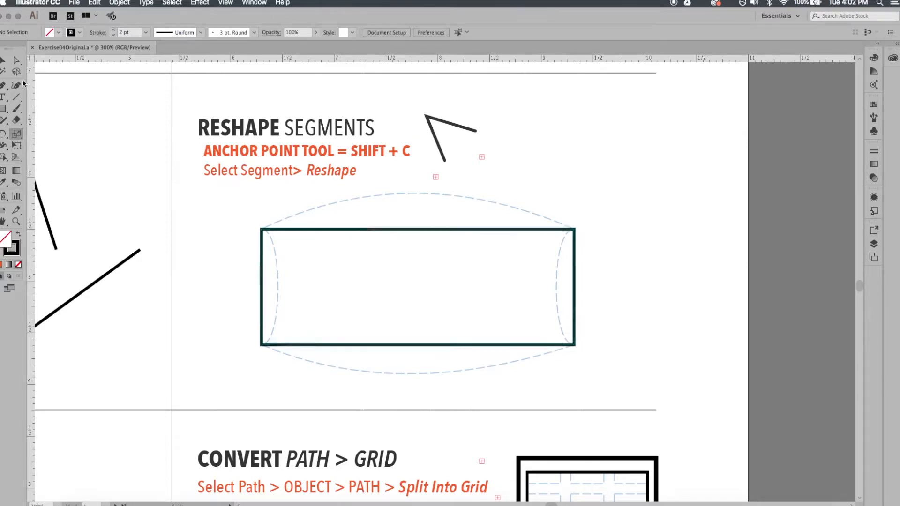
left_click(4, 62)
left_click(3, 88)
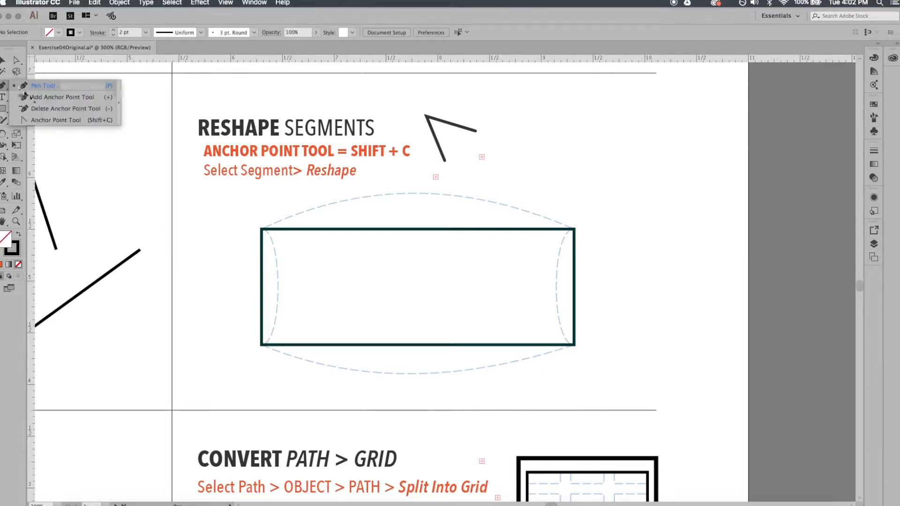
left_click(66, 120)
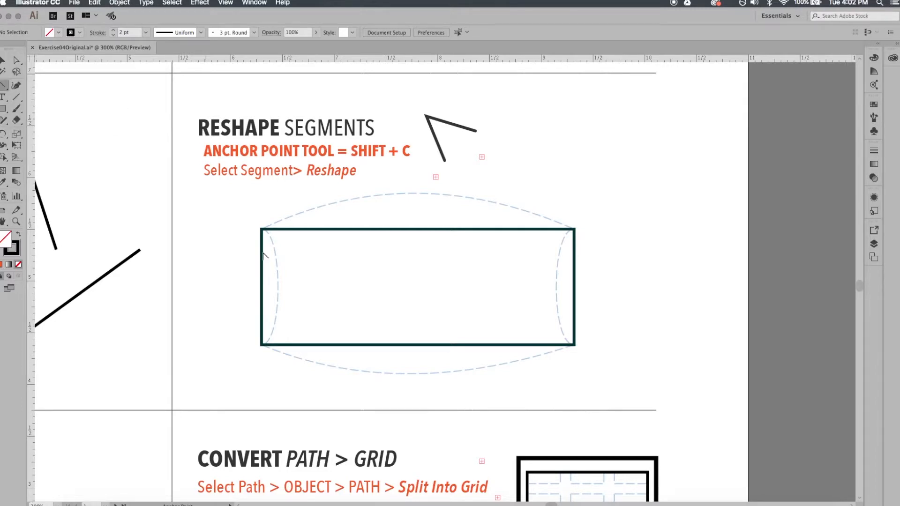
left_click_drag(261, 229, 338, 175)
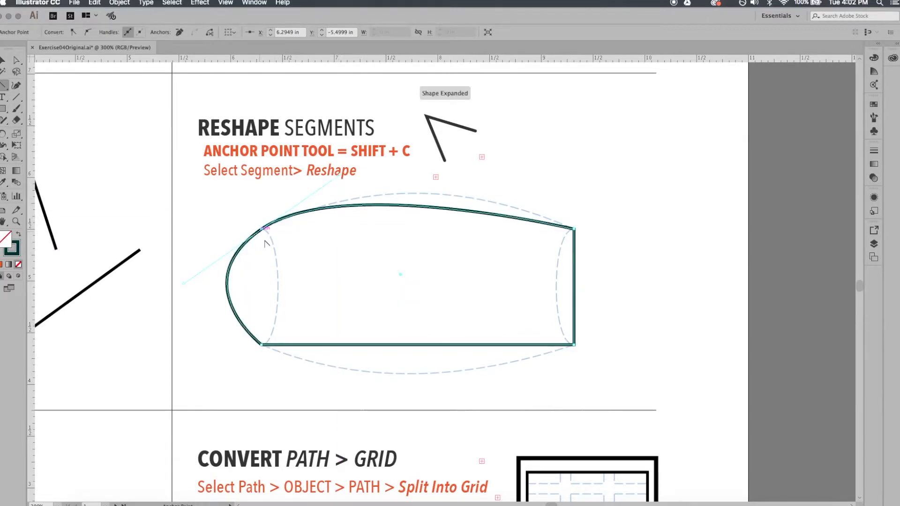
left_click_drag(261, 345, 309, 367)
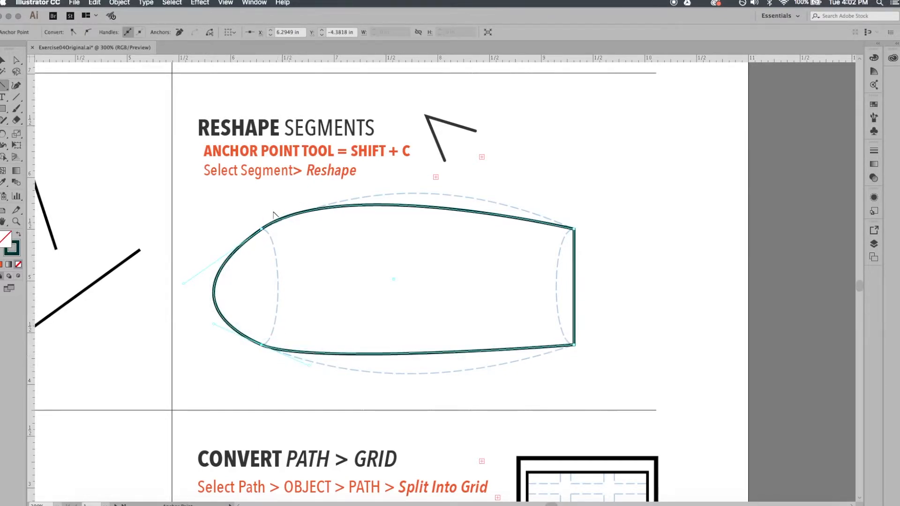
key("v")
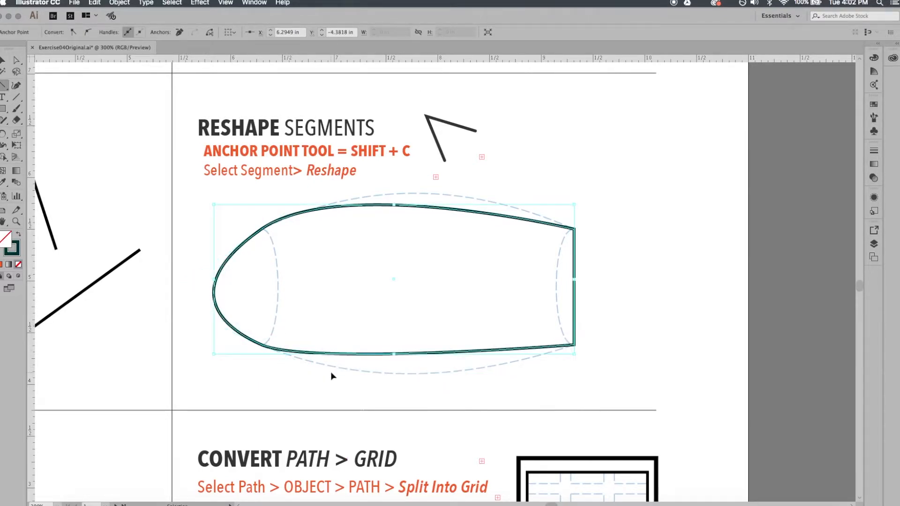
key("cmd+z")
key("cmd+z")
Step: Bow the rectangle's top and bottom segments outward with the Anchor Point tool to match the dashed guides
key("shift+c")
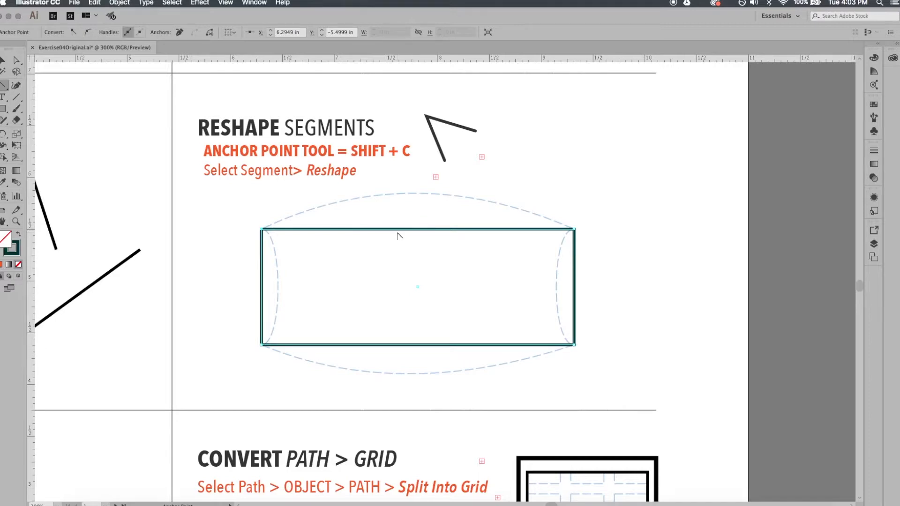
left_click_drag(415, 227, 413, 192)
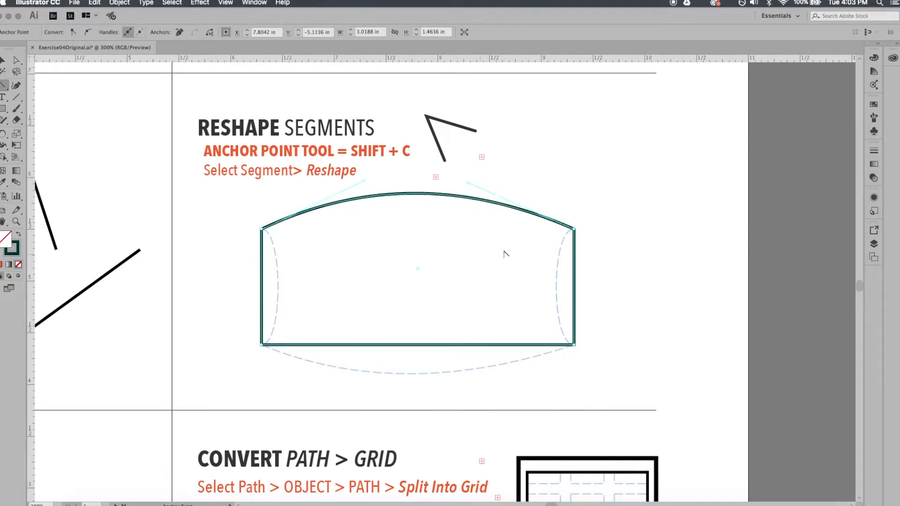
left_click_drag(409, 347, 409, 375)
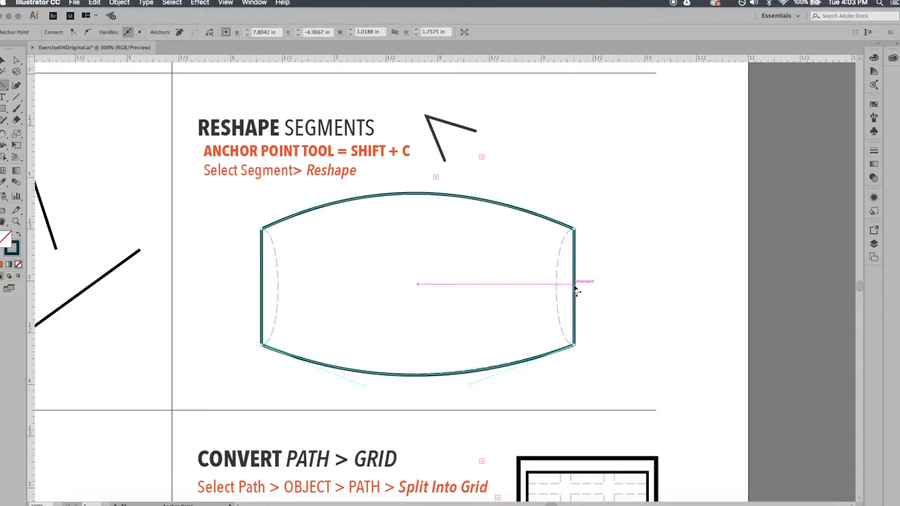
Step: Curve the rectangle's right and left segments inward to follow the dashed guides, and deselect the shape
left_click_drag(571, 287, 568, 286)
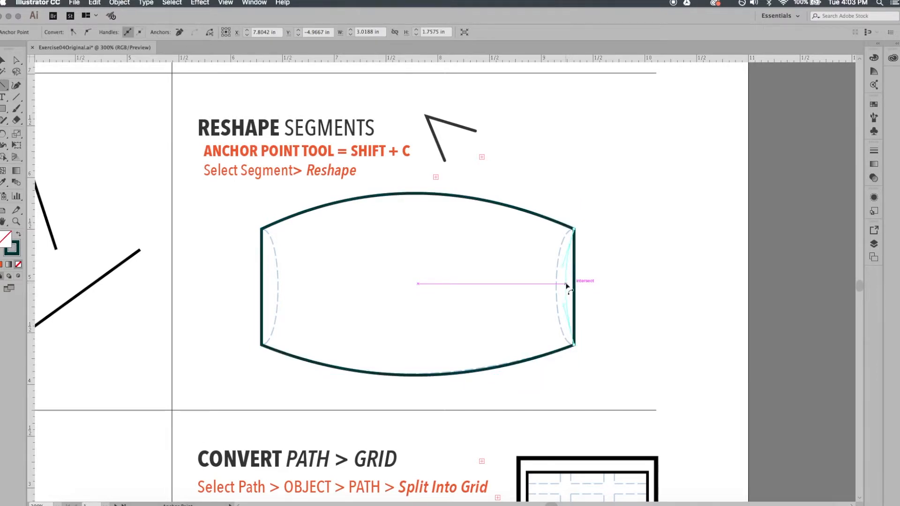
left_click_drag(566, 284, 489, 269)
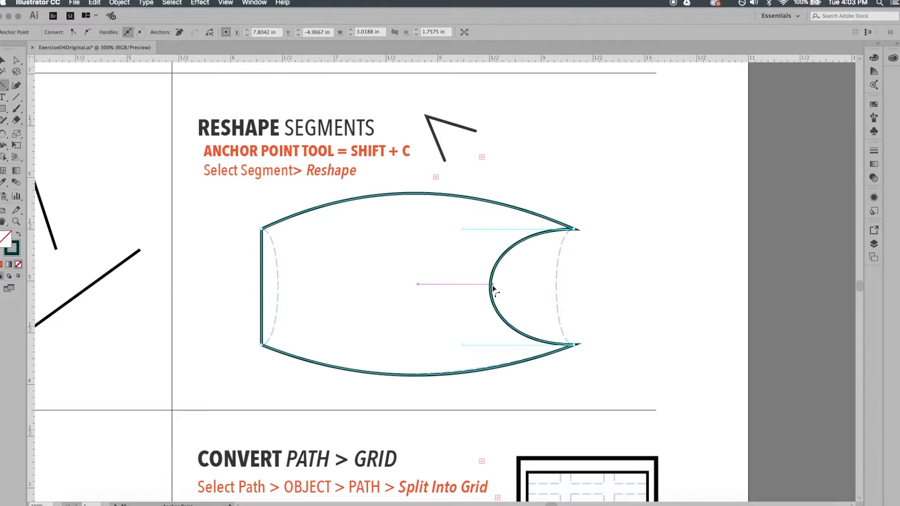
left_click_drag(491, 290, 502, 291)
left_click_drag(527, 290, 546, 296)
left_click_drag(261, 285, 279, 285)
left_click(225, 276)
left_click_drag(225, 276, 225, 303)
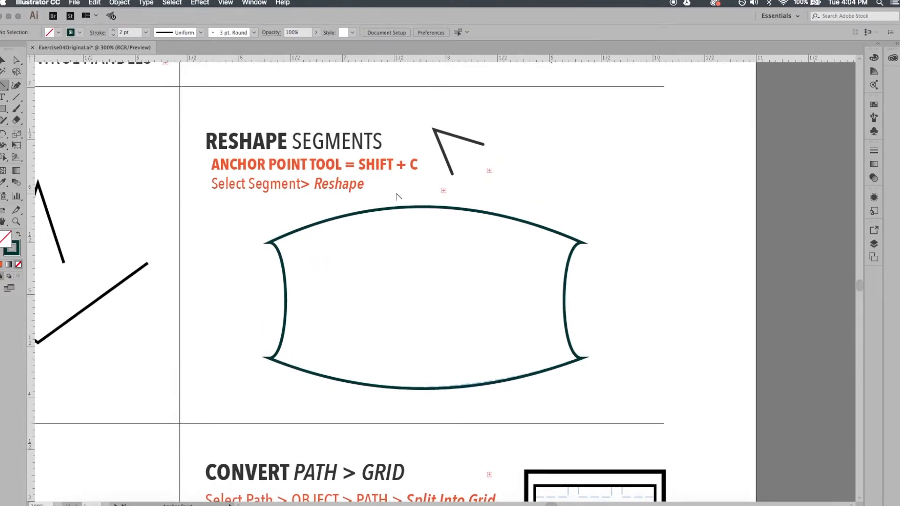
Step: Set the stroke weight of the circle in the Convert Path > Shape exercise to 12 pt
scroll(358, 263, "left", 10)
scroll(358, 263, "down", 6)
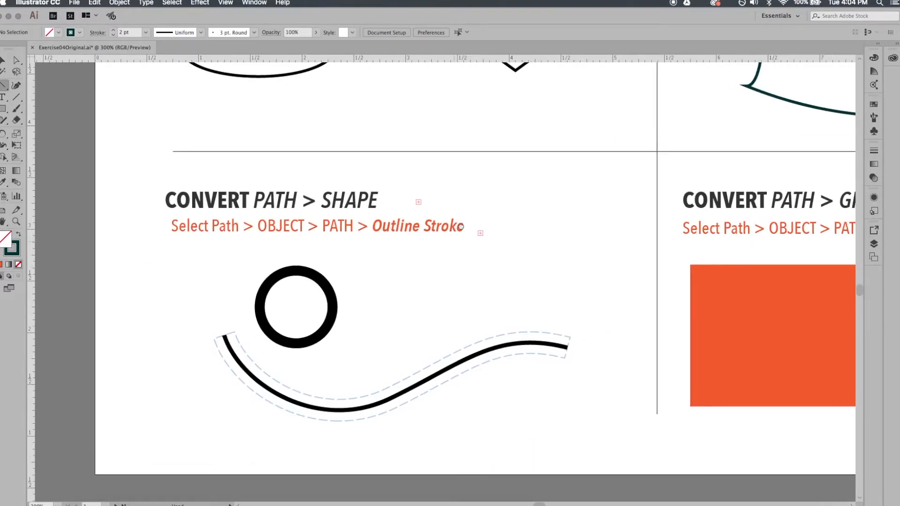
scroll(461, 227, "down", 3)
scroll(461, 227, "right", 4)
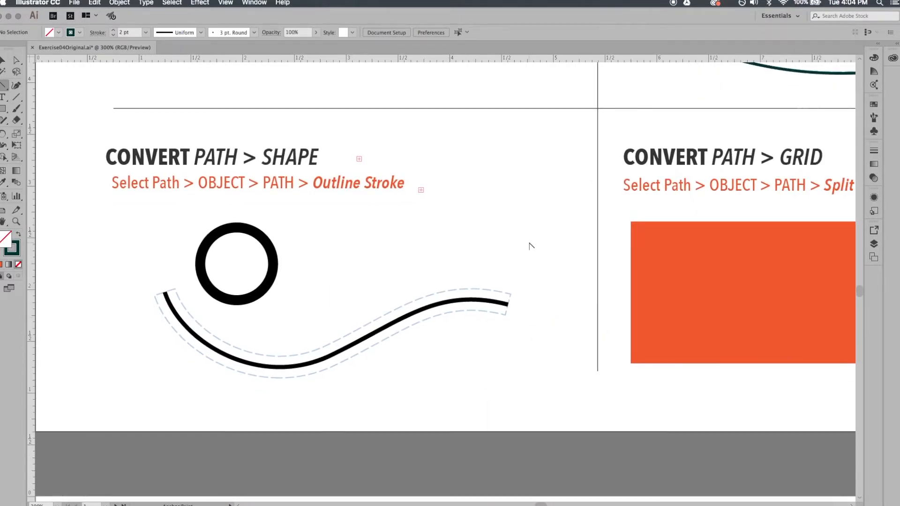
scroll(511, 245, "left", 3)
scroll(528, 255, "up", 3)
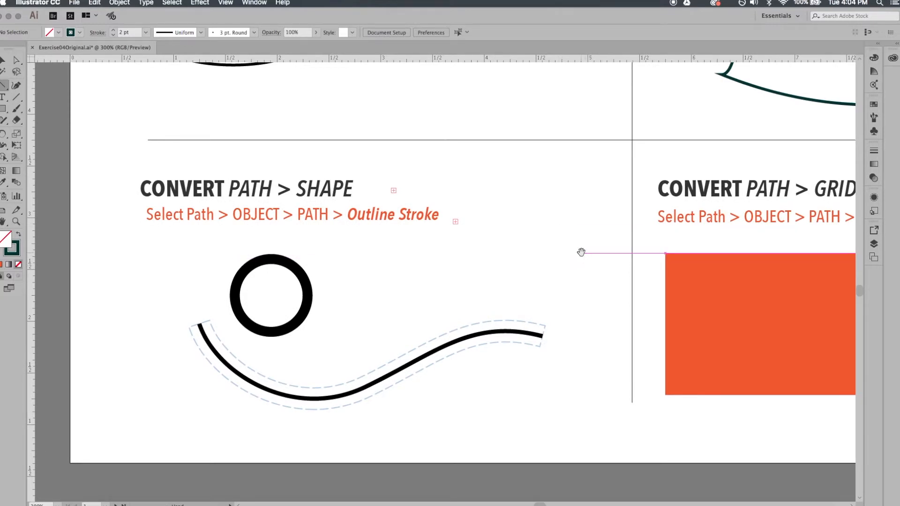
scroll(582, 254, "up", 1)
key("v")
left_click(308, 288)
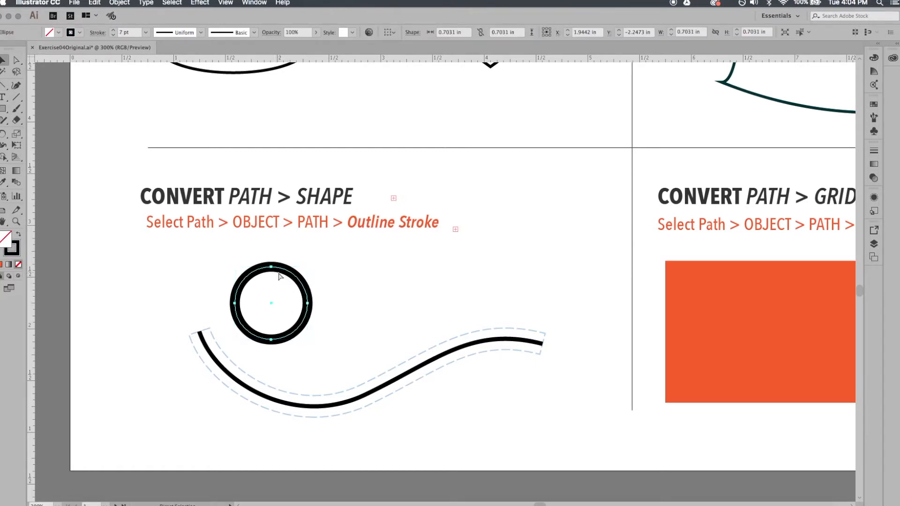
key("super+plus")
left_click_drag(442, 252, 389, 270)
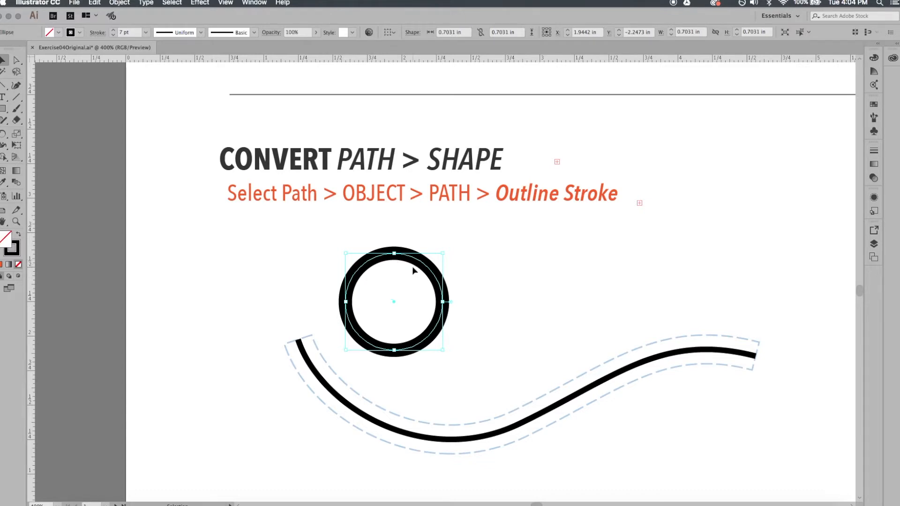
left_click(114, 31)
left_click(114, 30)
left_click(115, 31)
left_click(114, 30)
left_click(115, 31)
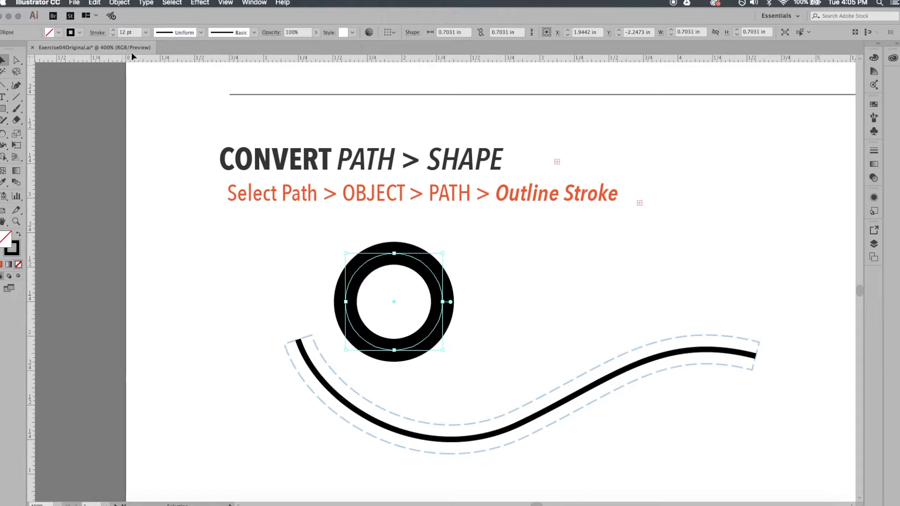
Step: Convert the circle's stroke to a filled shape with Outline Stroke and stretch it into a wide oval ring
left_click(125, 2)
mouse_move(156, 200)
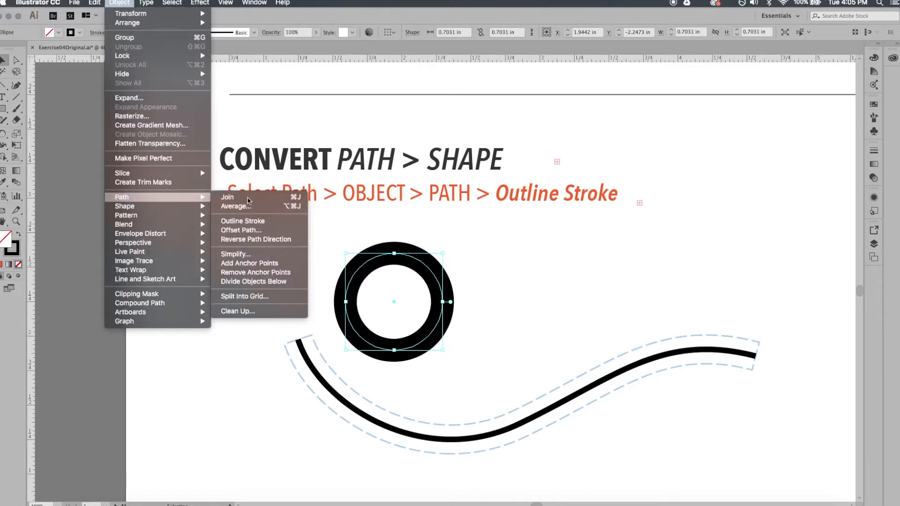
left_click(286, 222)
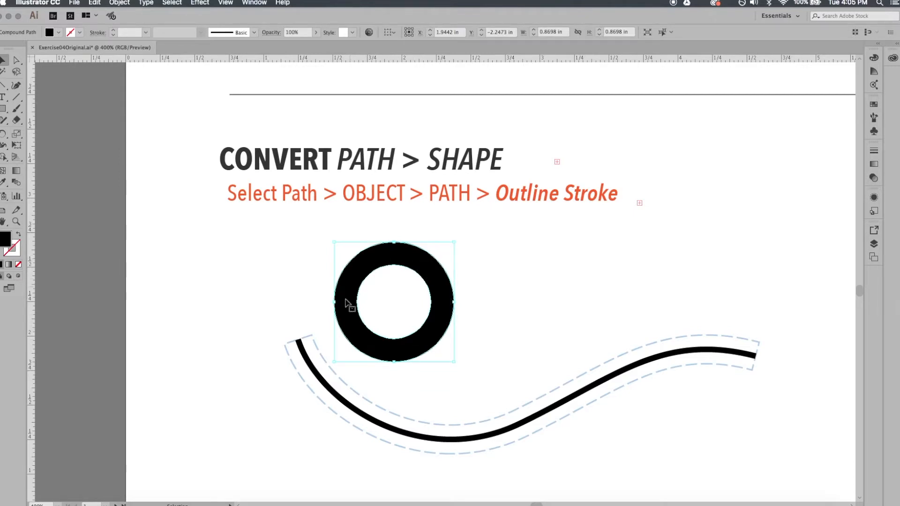
left_click_drag(454, 243, 506, 229)
left_click(508, 244)
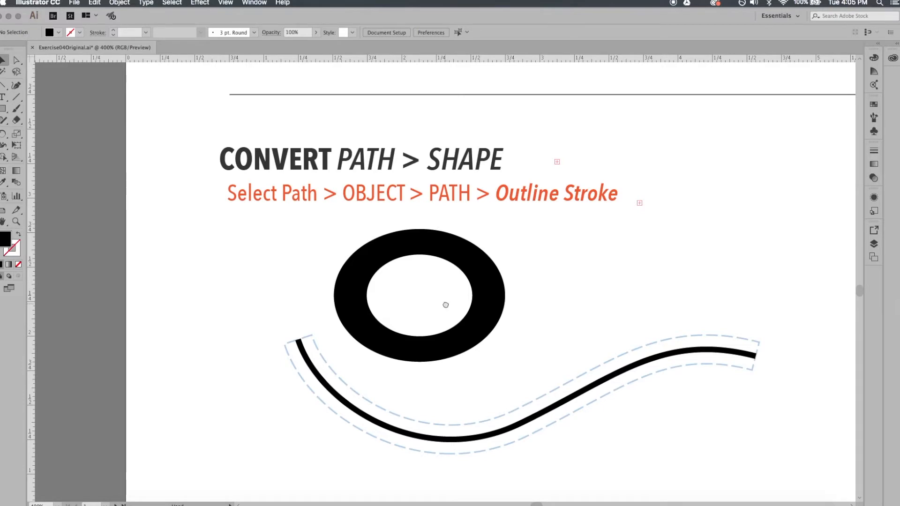
Step: Increase the wavy path's stroke weight until it fills the dashed guide outline
scroll(441, 301, "down", 2)
scroll(441, 300, "right", 2)
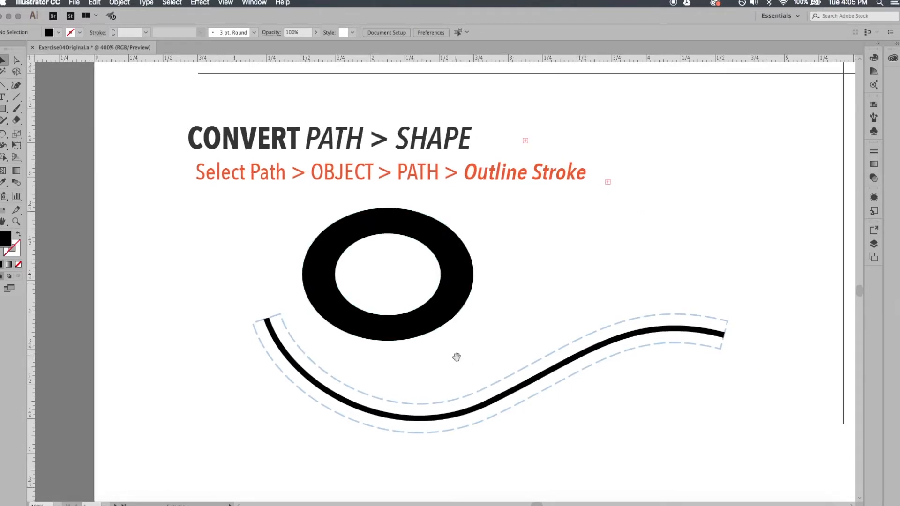
scroll(457, 358, "right", 2)
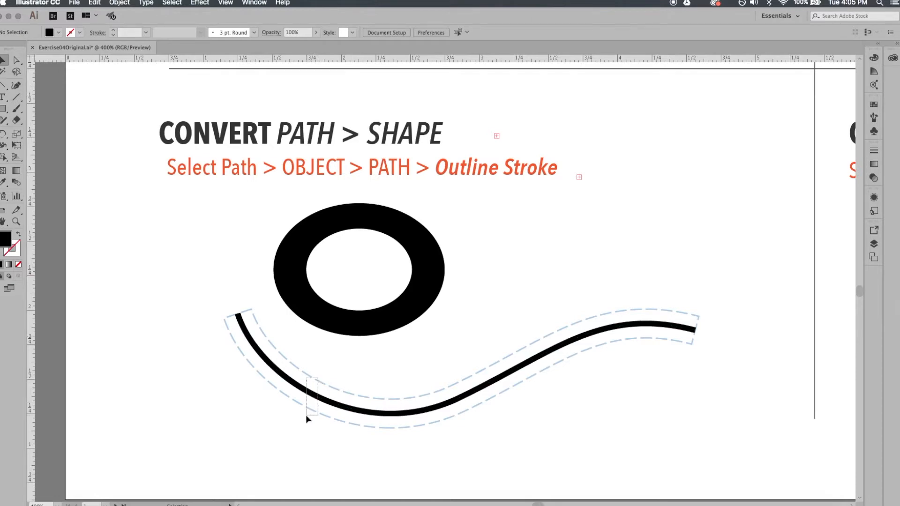
left_click(360, 413)
left_click(408, 433)
scroll(420, 433, "right", 2)
scroll(420, 433, "down", 1)
left_click(407, 391)
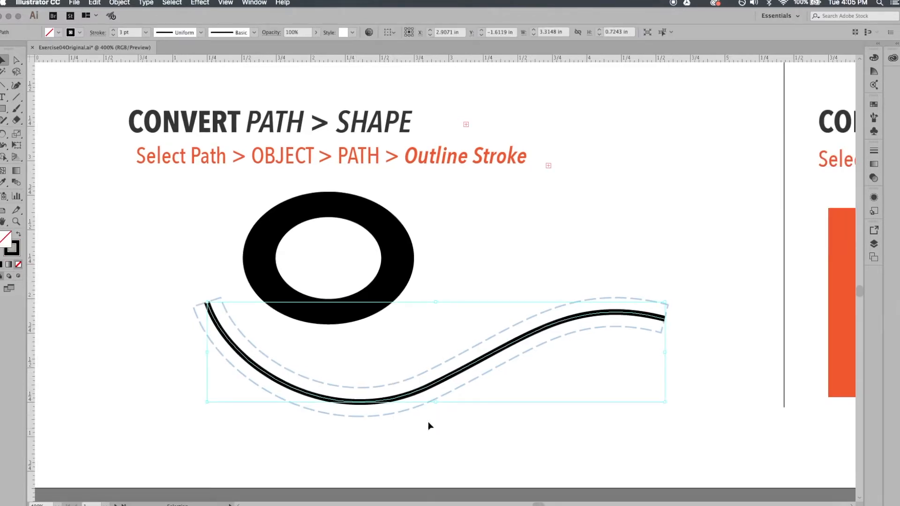
left_click(113, 30)
left_click(114, 30)
left_click(113, 30)
left_click(113, 30)
Step: Convert the wavy path's stroke to a filled shape with Outline Stroke and deselect it
left_click(120, 3)
mouse_move(138, 198)
left_click(244, 219)
left_click(657, 422)
Step: Round both flat ends of the wavy shape by pulling their end segments outward with the Anchor Point tool
key("a")
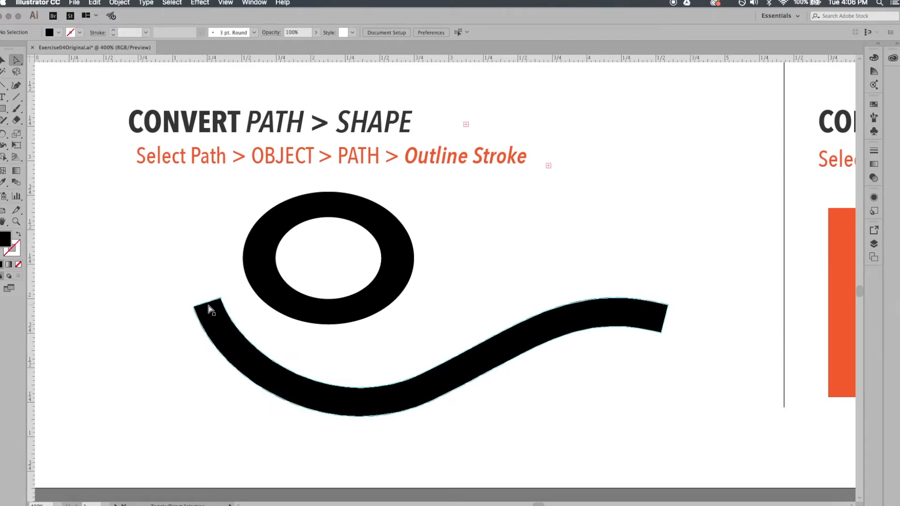
key("shift+c")
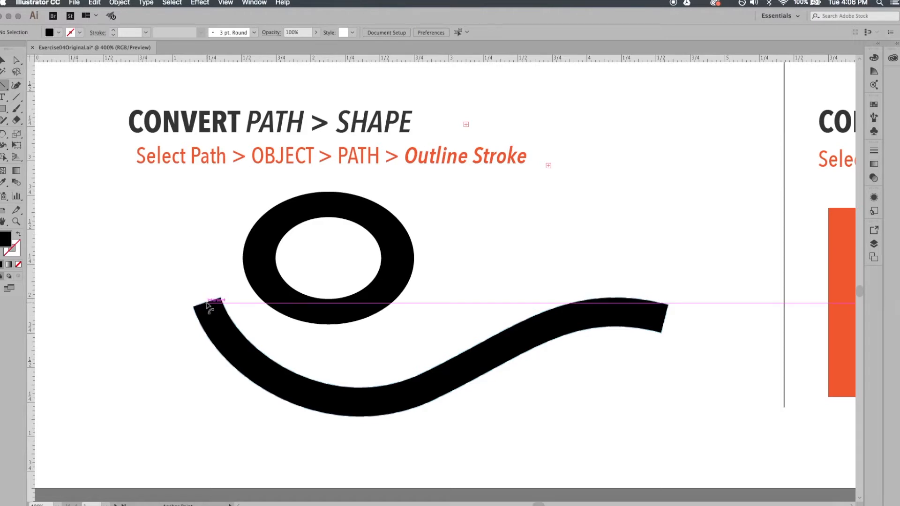
mouse_move(203, 298)
left_mouse_down()
mouse_move(194, 271)
mouse_move(197, 283)
left_mouse_up()
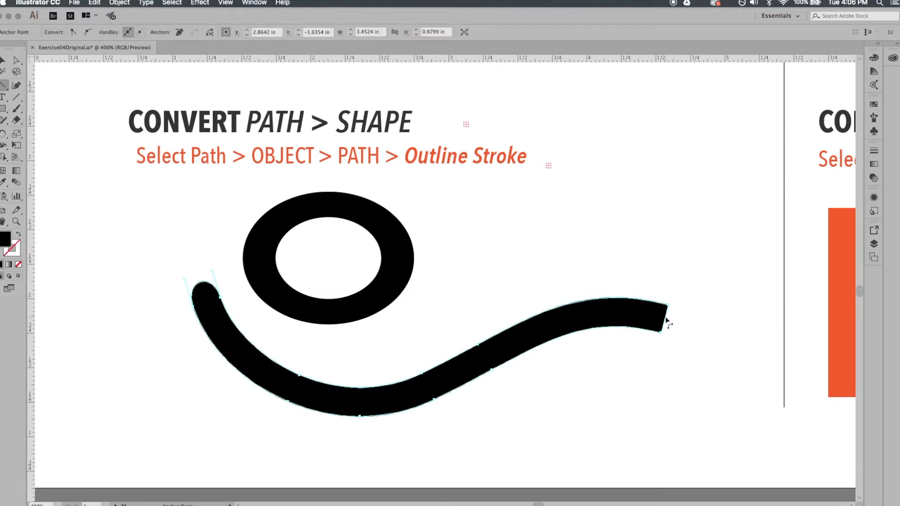
mouse_move(666, 323)
left_mouse_down()
mouse_move(696, 333)
mouse_move(683, 324)
left_mouse_up()
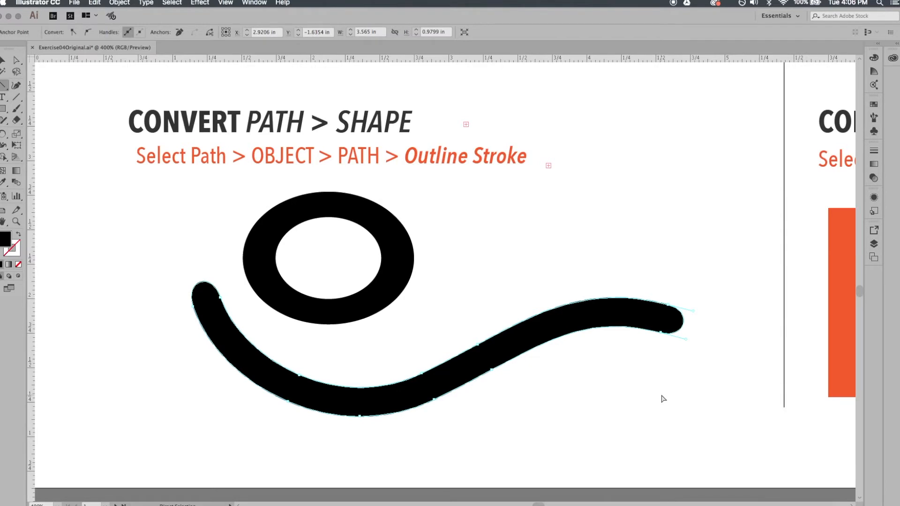
left_click(664, 400)
Step: Activate the Selection tool for the Convert Path > Grid exercise
scroll(554, 368, "right", 15)
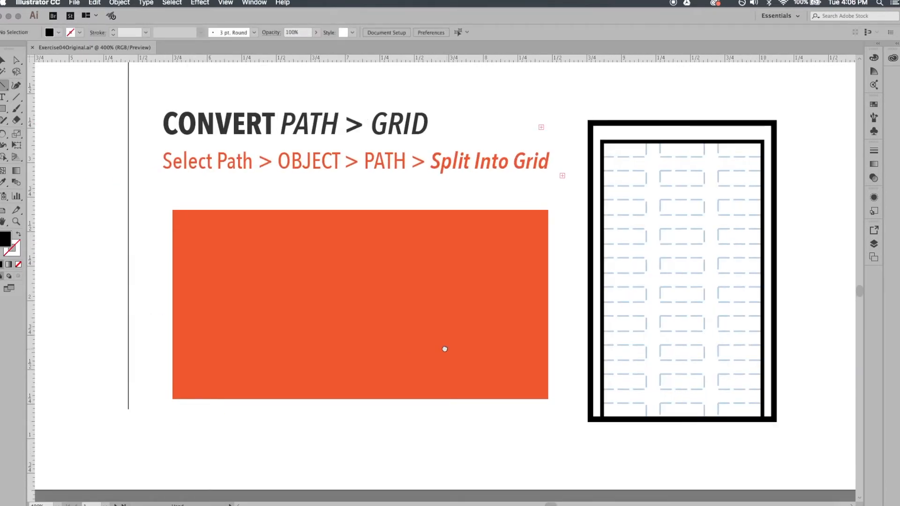
scroll(445, 349, "right", 3)
scroll(403, 356, "right", 2)
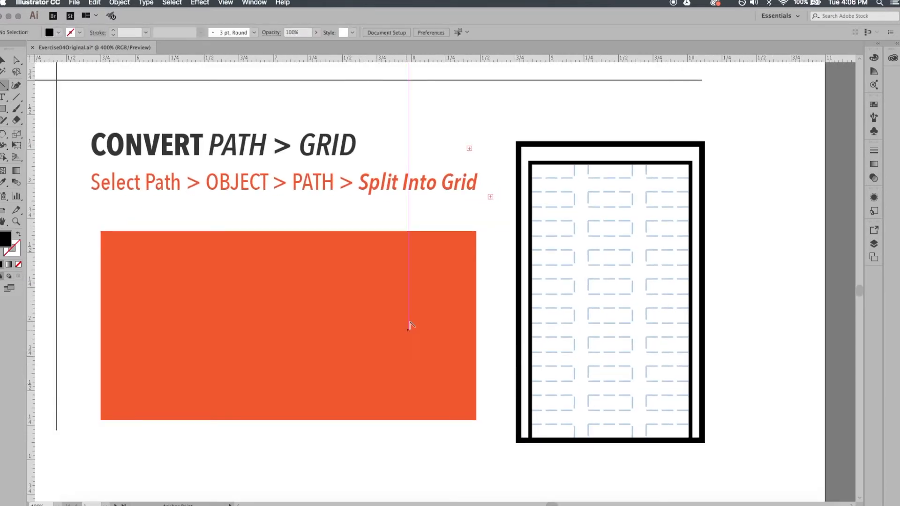
key("v")
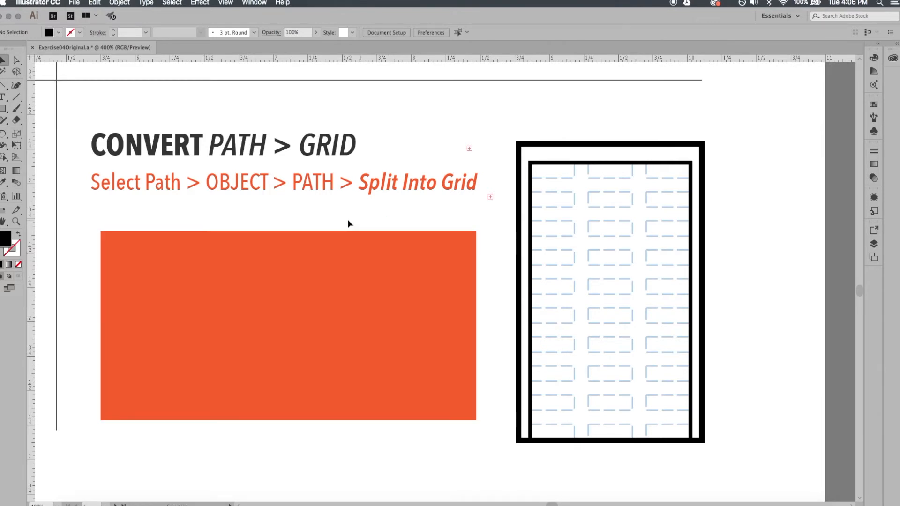